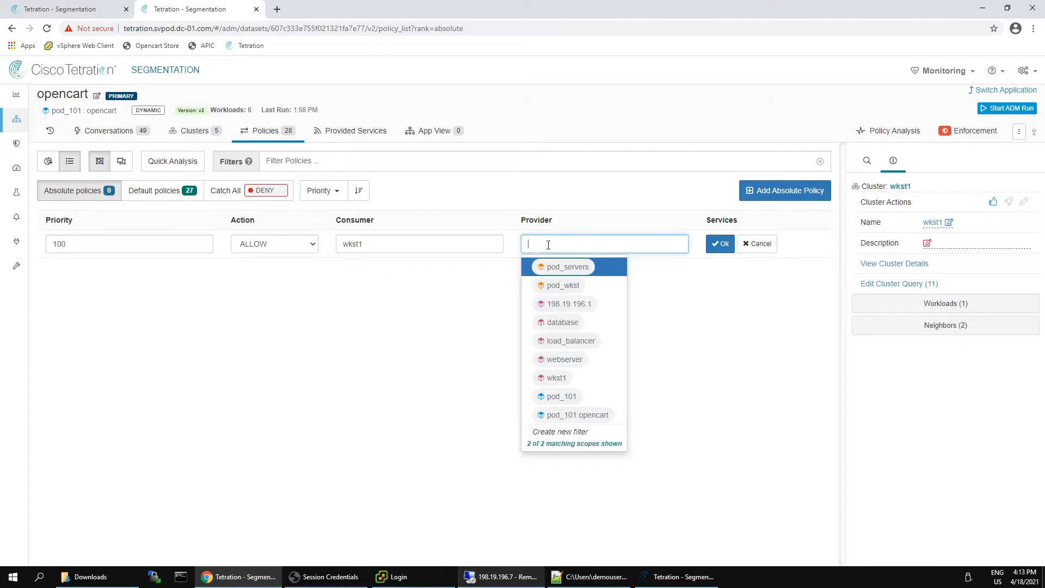
Finish the absolute ALLOW policy from wkst1 with webserver as provider, and add TCP port 22 as its service.
{"action": "left_click", "coordinate": [565, 360]}
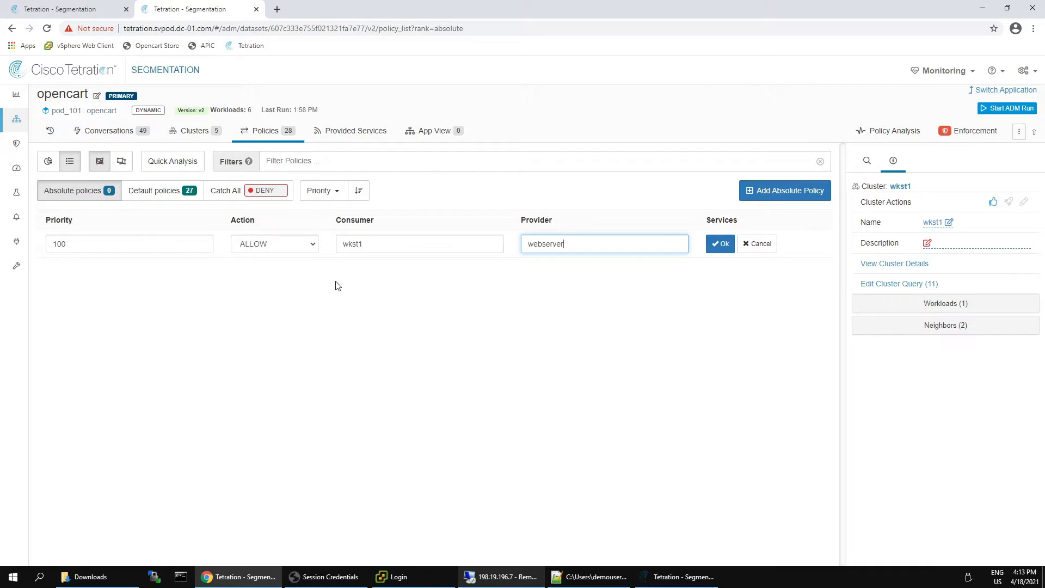
{"action": "left_click", "coordinate": [717, 242]}
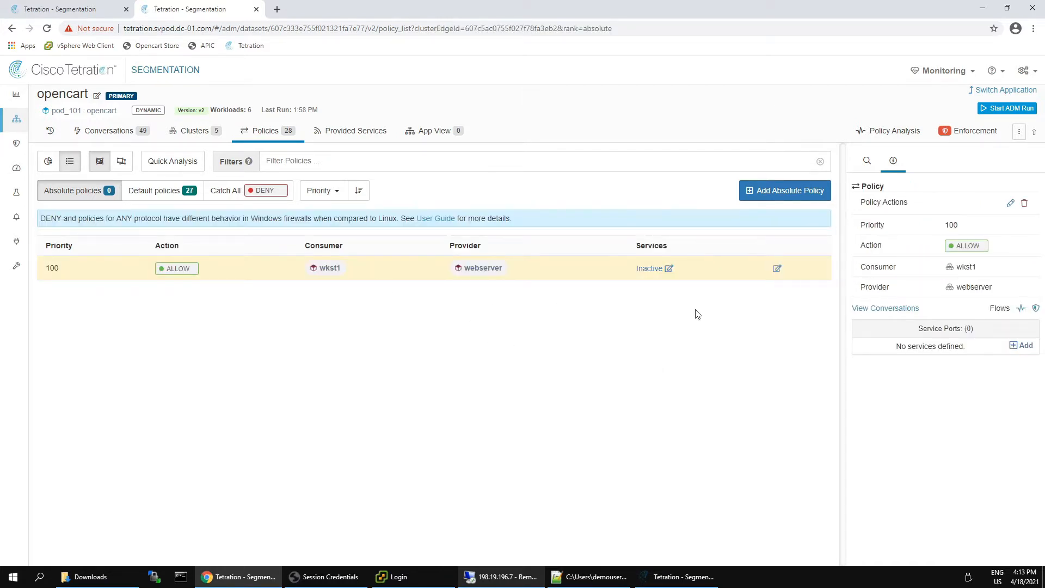
{"action": "left_click", "coordinate": [645, 269]}
{"action": "left_click", "coordinate": [1027, 347]}
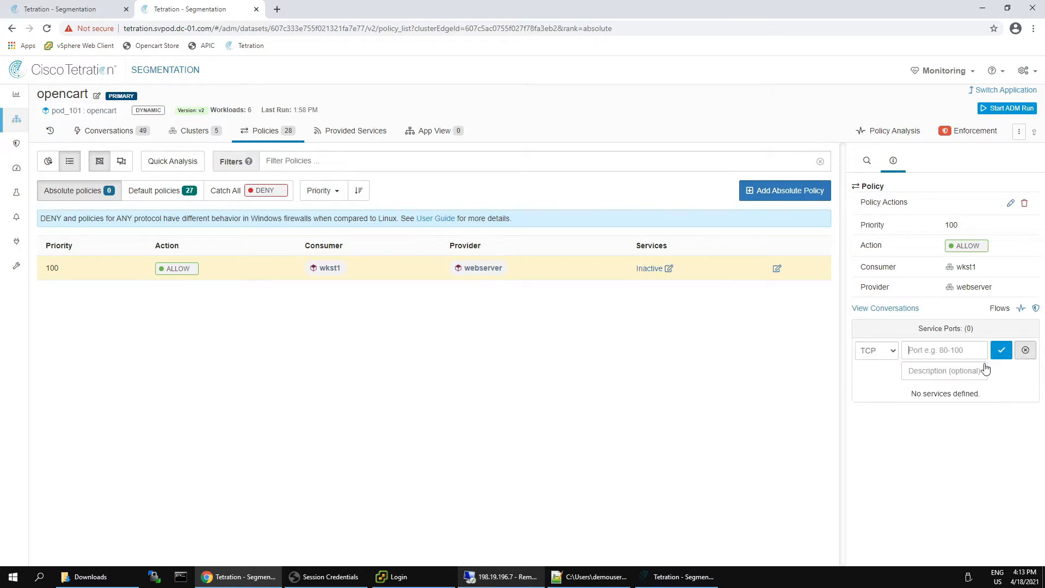
{"action": "left_click", "coordinate": [942, 353]}
{"action": "type", "text": "22"}
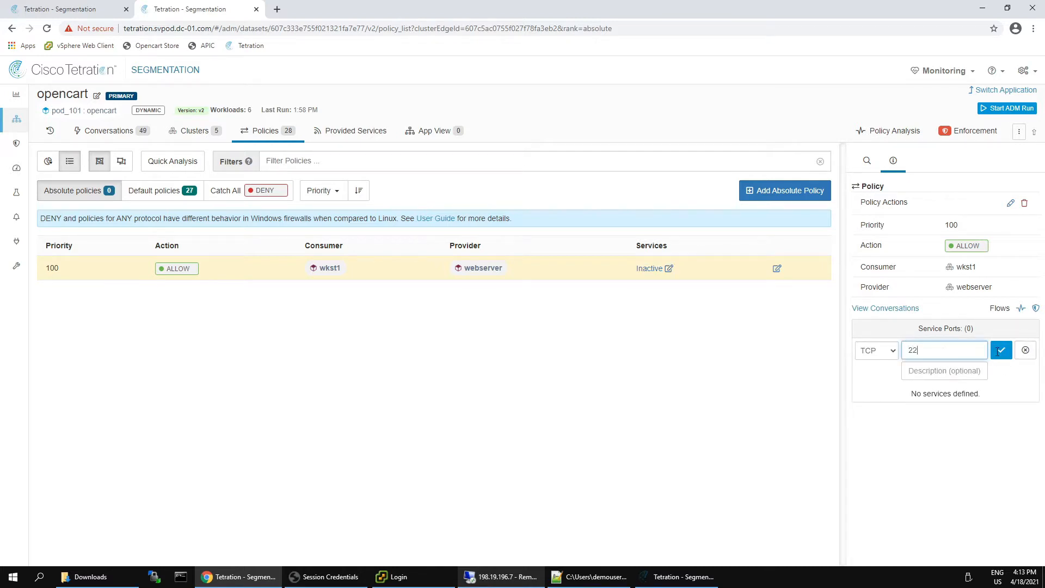
{"action": "left_click", "coordinate": [1000, 350]}
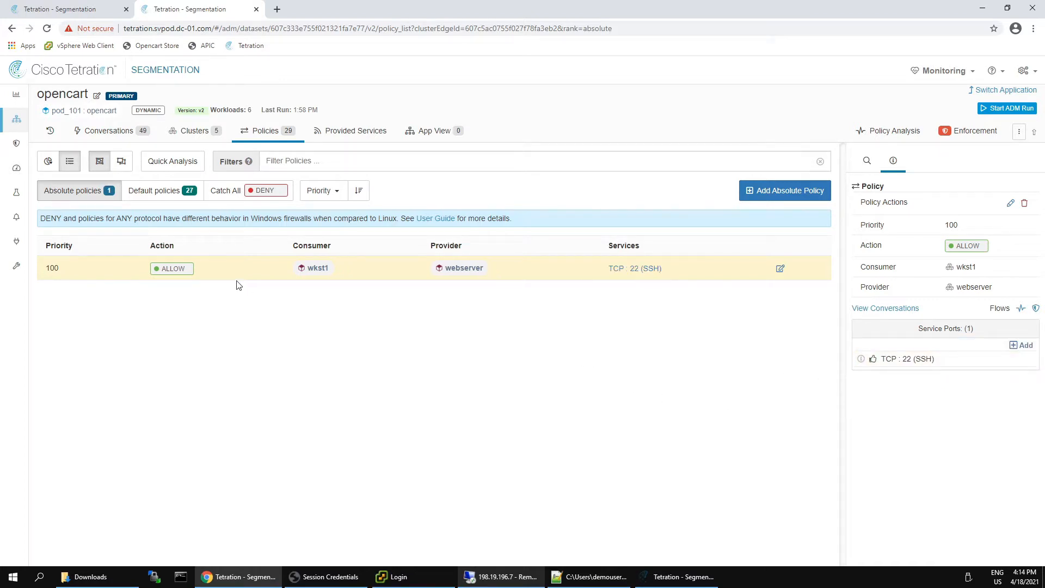
Set up a quick hypothetical flow analysis against enforced policies with consumer address 198.19.196.7, protocol TCP and provider port 22.
{"action": "left_click", "coordinate": [171, 162]}
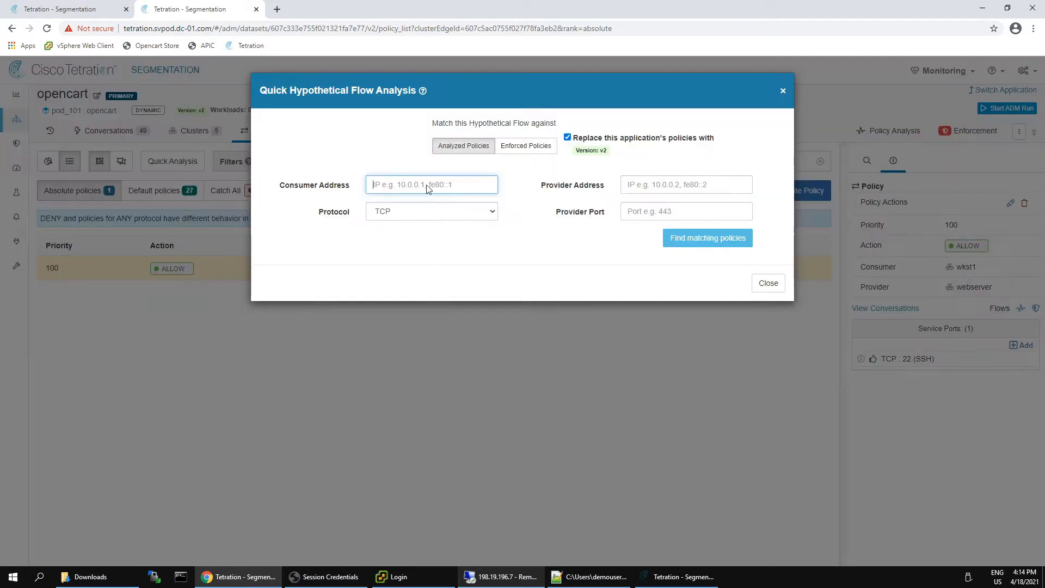
{"action": "type", "text": "192"}
{"action": "type", "text": ".19."}
{"action": "type", "text": "196.7"}
{"action": "left_click", "coordinate": [647, 215]}
{"action": "type", "text": "22"}
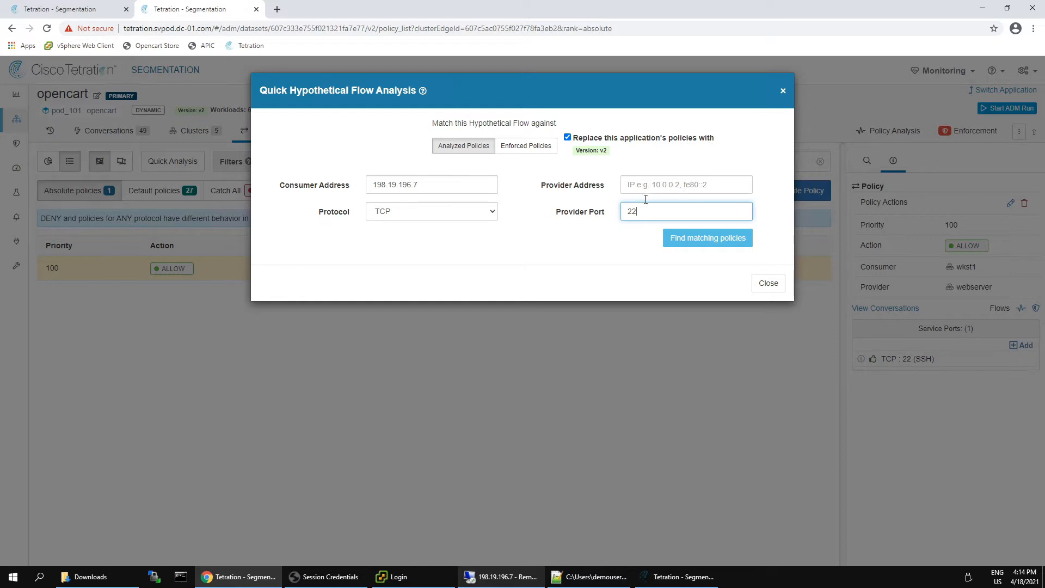
{"action": "left_click", "coordinate": [642, 186]}
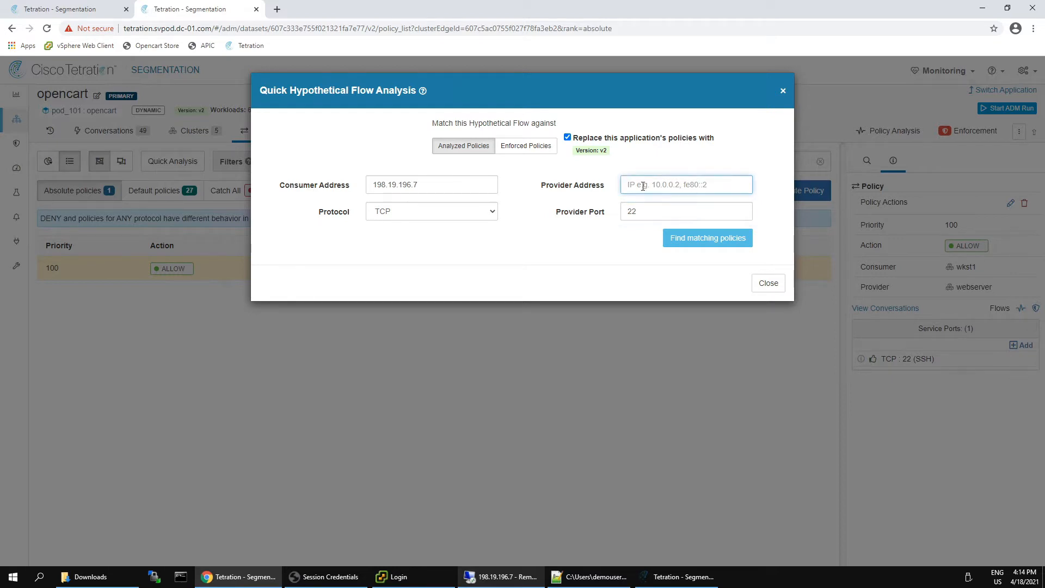
{"action": "left_click", "coordinate": [530, 148]}
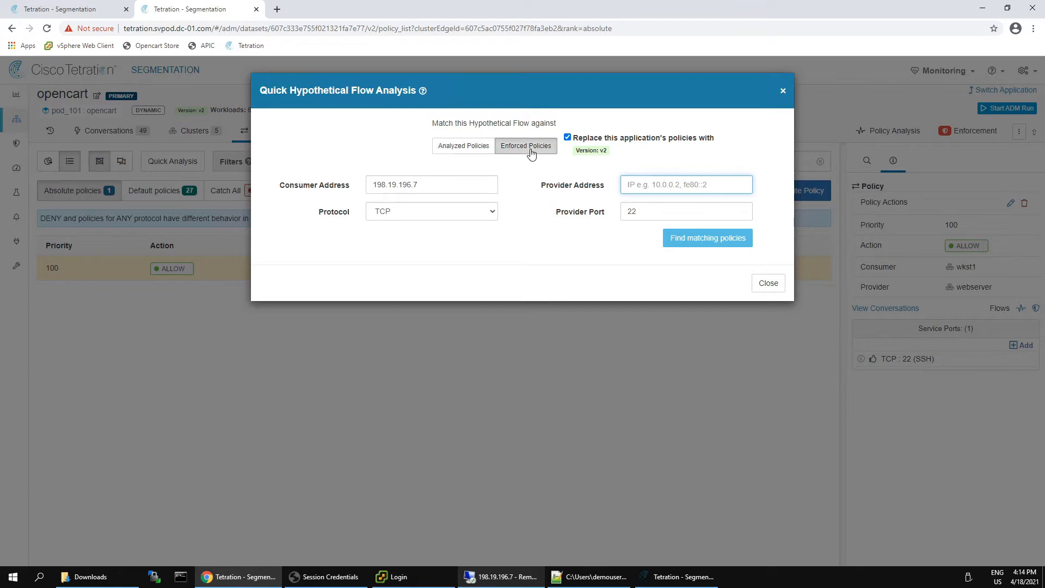
{"action": "left_click", "coordinate": [656, 185]}
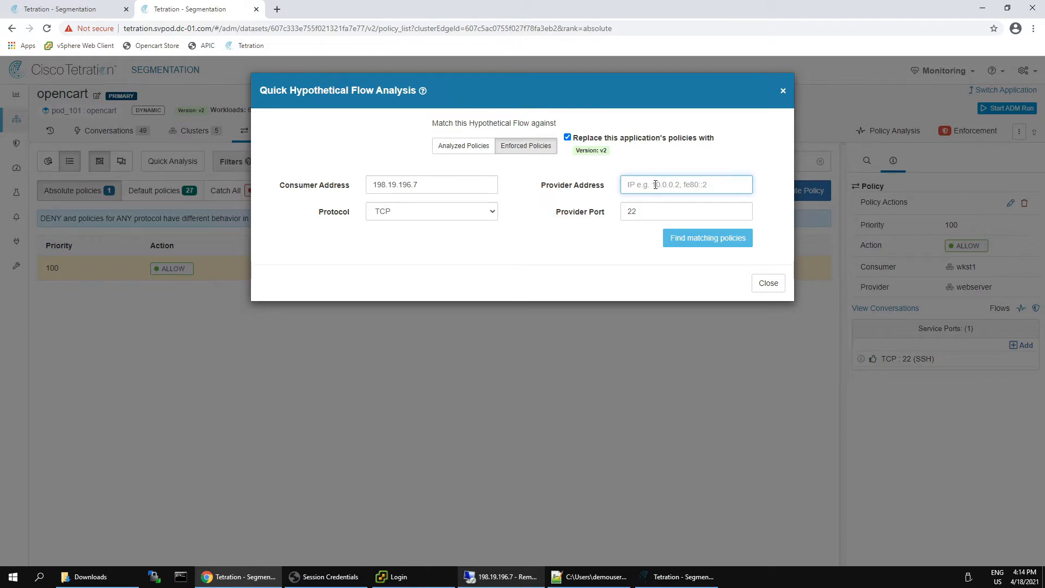
Copy webserver1's address 198.19.196.4 from the webserver cluster's workloads and enter it as the flow analysis provider address.
{"action": "left_click", "coordinate": [43, 9]}
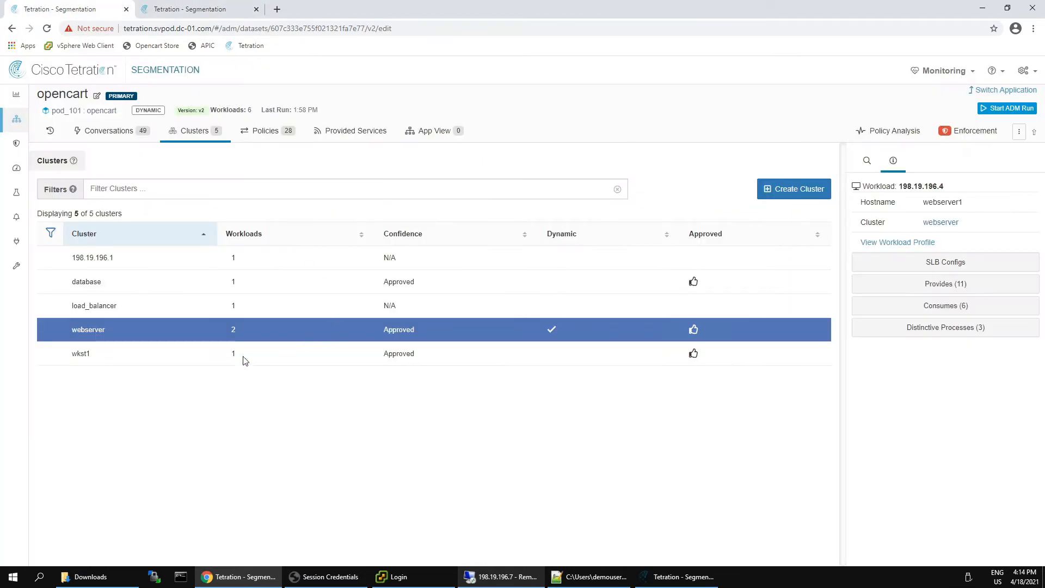
{"action": "left_click", "coordinate": [93, 334]}
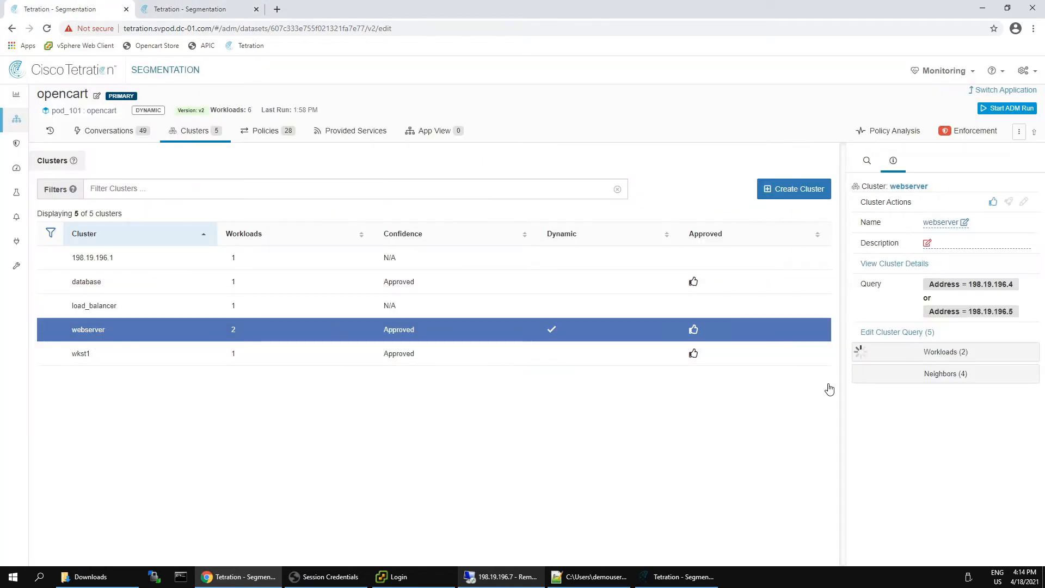
{"action": "left_click", "coordinate": [952, 356]}
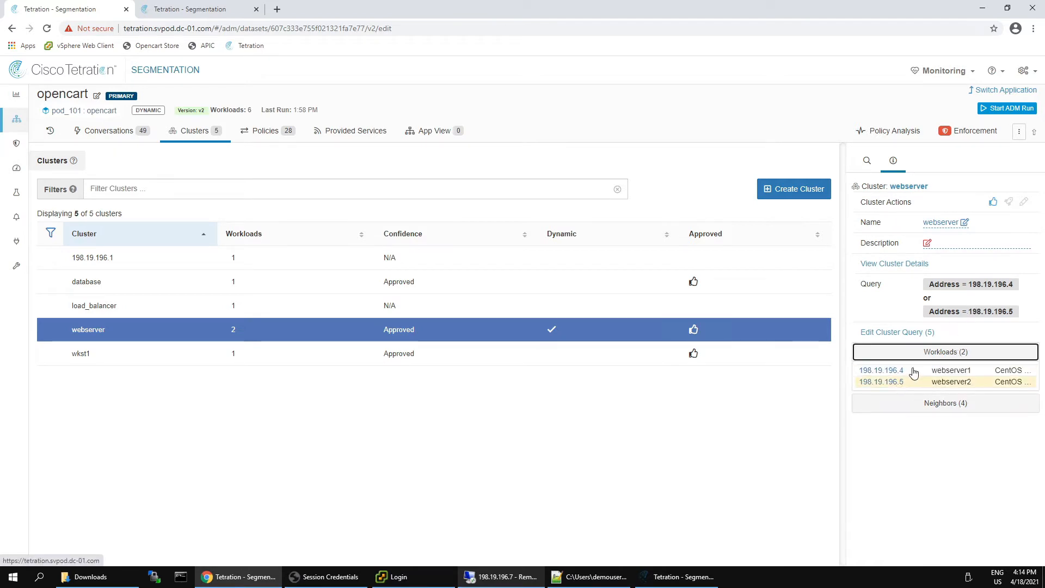
{"action": "double_click", "coordinate": [866, 372]}
{"action": "key", "text": "ctrl+c"}
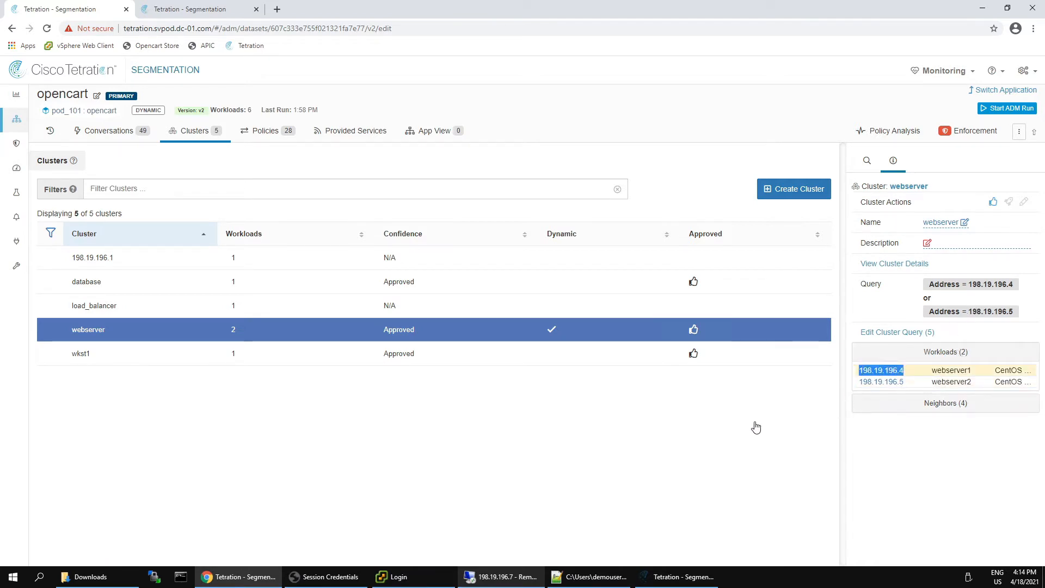
{"action": "left_click", "coordinate": [182, 9]}
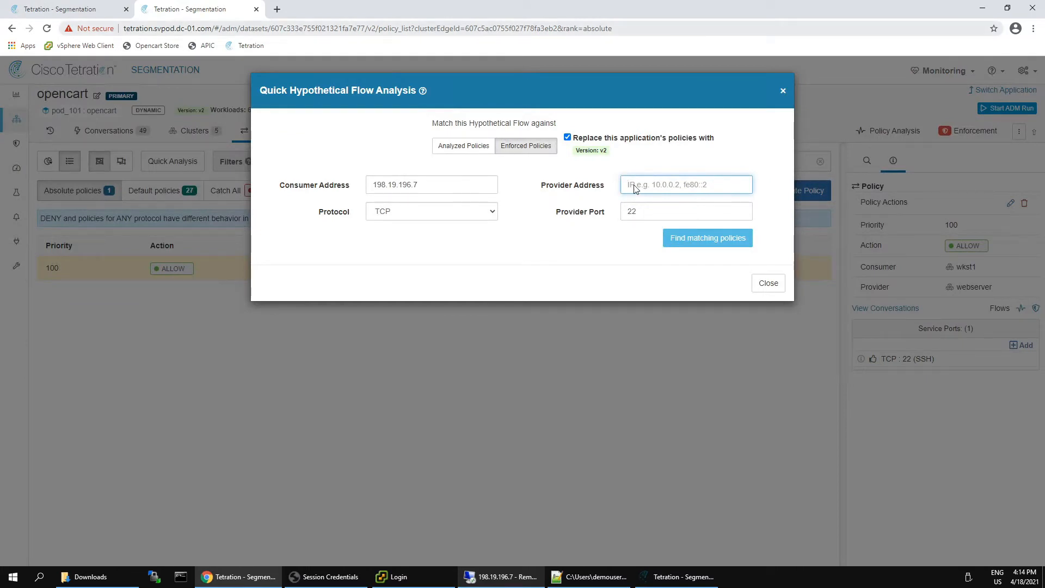
{"action": "key", "text": "ctrl+v"}
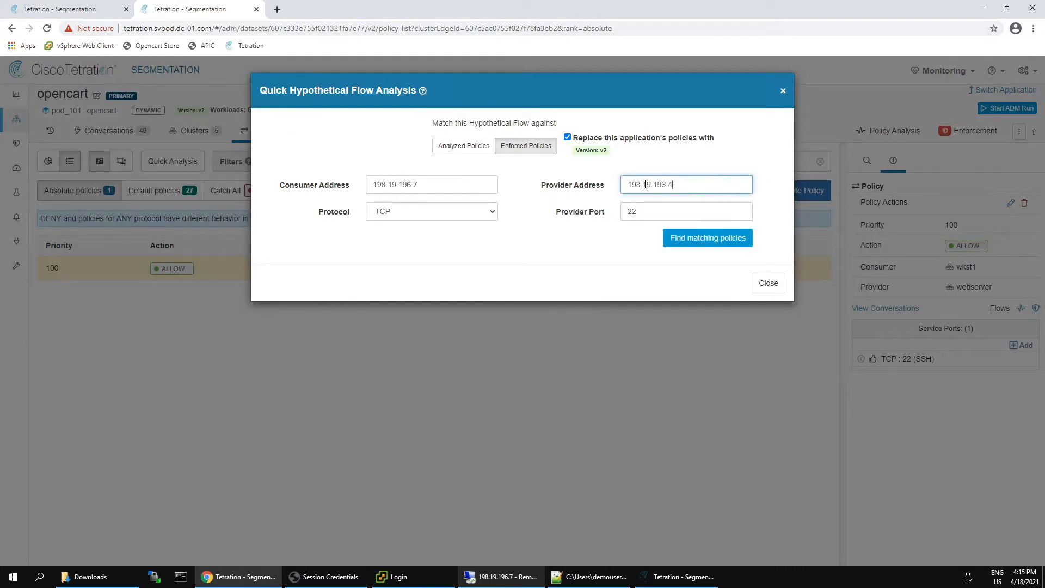
Find the policies matching the hypothetical flow, review the policy decision, and close the analysis.
{"action": "left_click", "coordinate": [728, 237]}
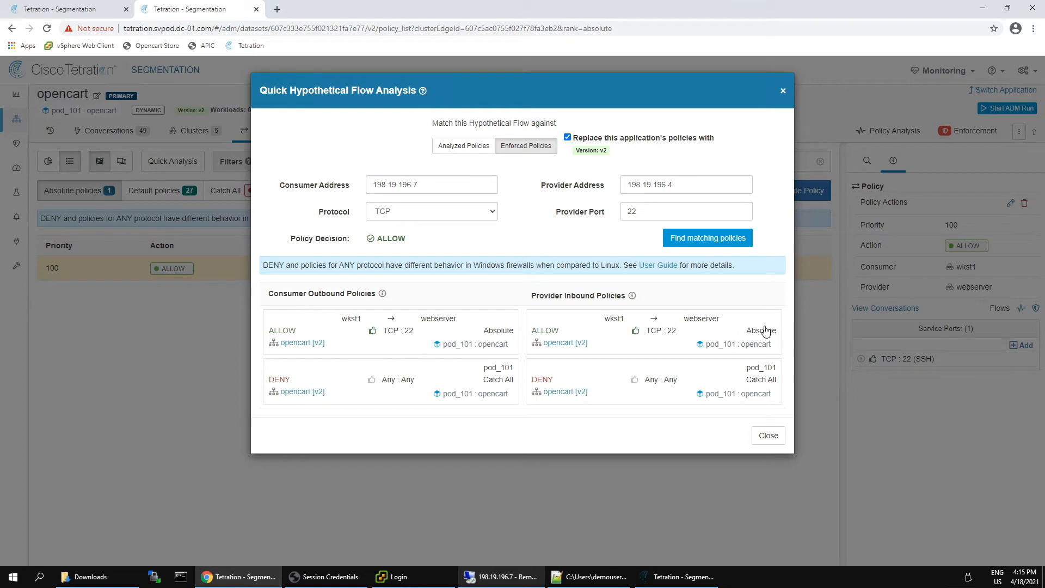
{"action": "left_click", "coordinate": [770, 438]}
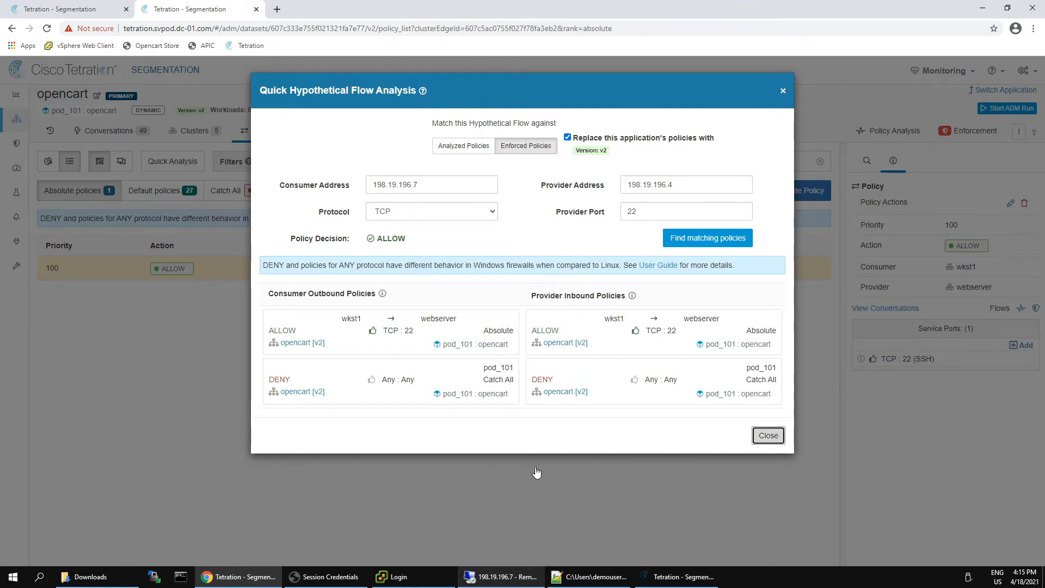
{"action": "left_click", "coordinate": [635, 491]}
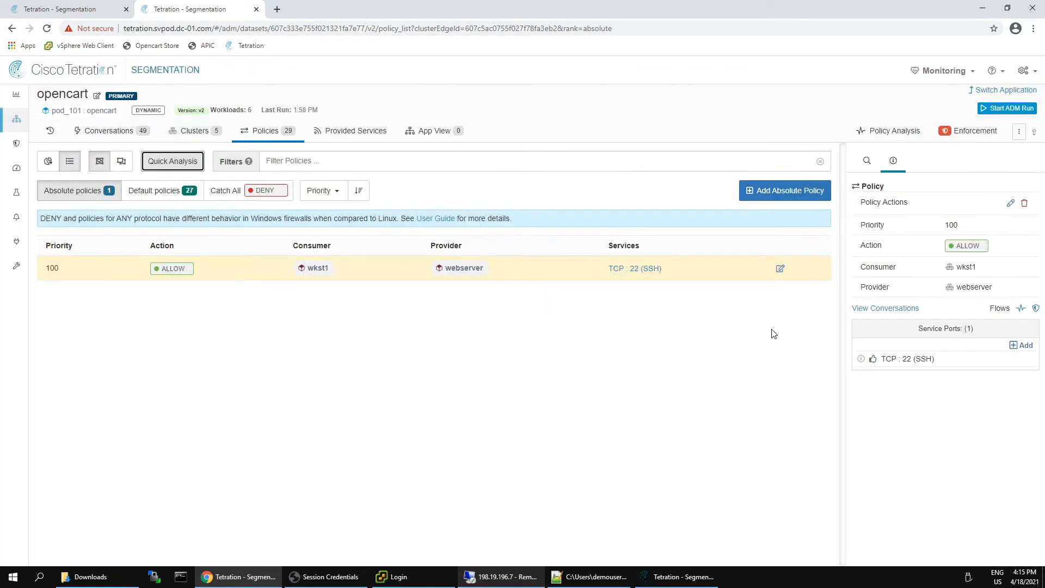
Enforce the latest policies with the reason "Security needs SSH opened for wkst" and the version name "Corporate Security Policy".
{"action": "left_click", "coordinate": [952, 132]}
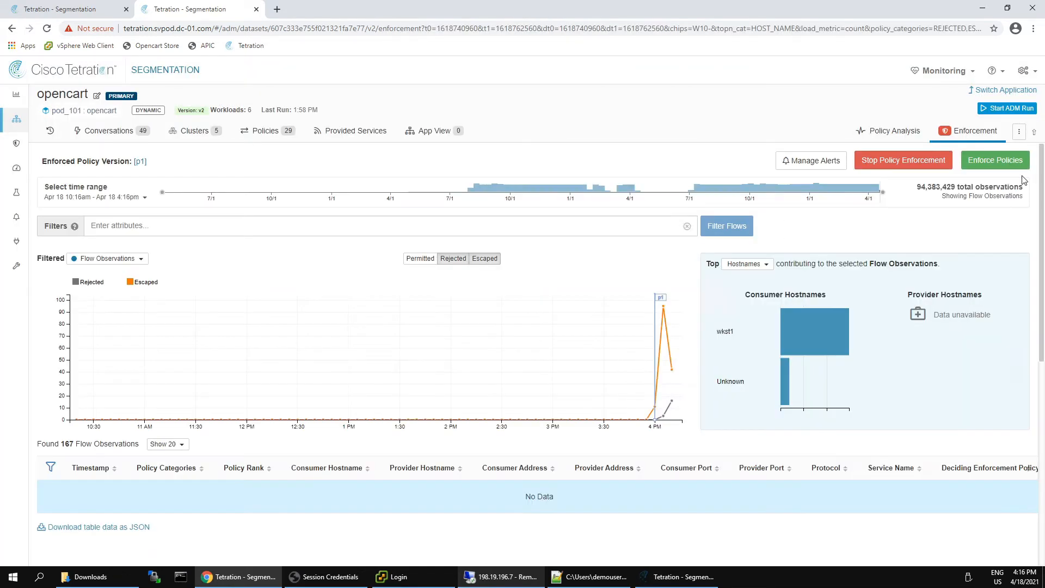
{"action": "left_click", "coordinate": [986, 162]}
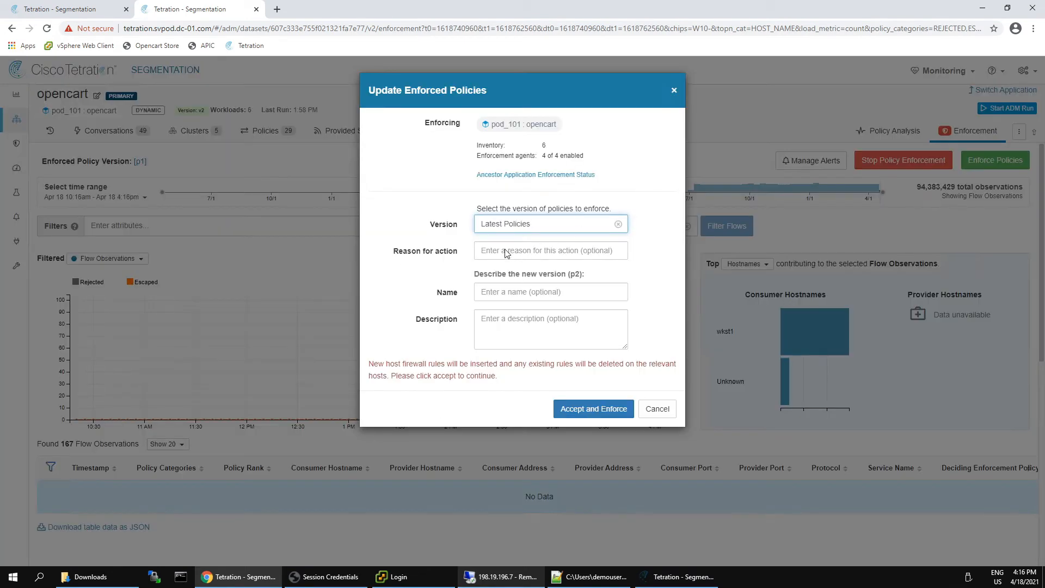
{"action": "left_click", "coordinate": [506, 250]}
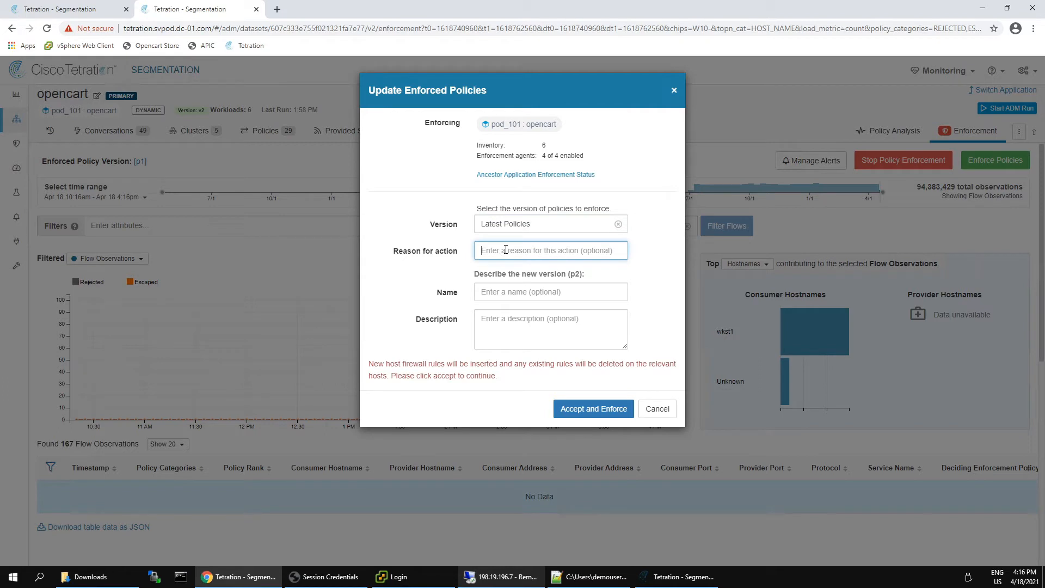
{"action": "type", "text": "Security"}
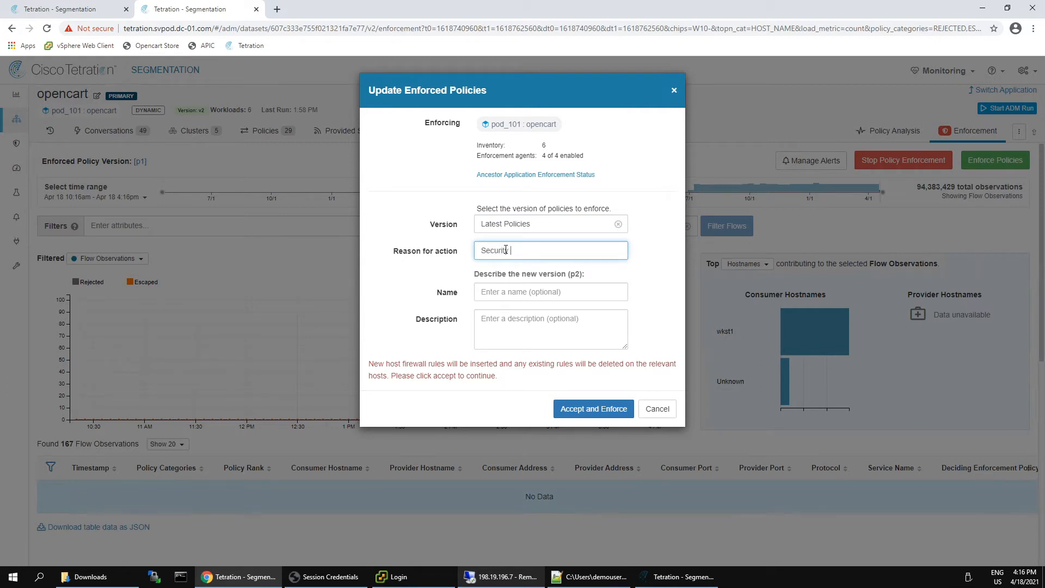
{"action": "type", "text": " needs SSH opened"}
{"action": "type", "text": "for wkst"}
{"action": "left_click", "coordinate": [531, 294]}
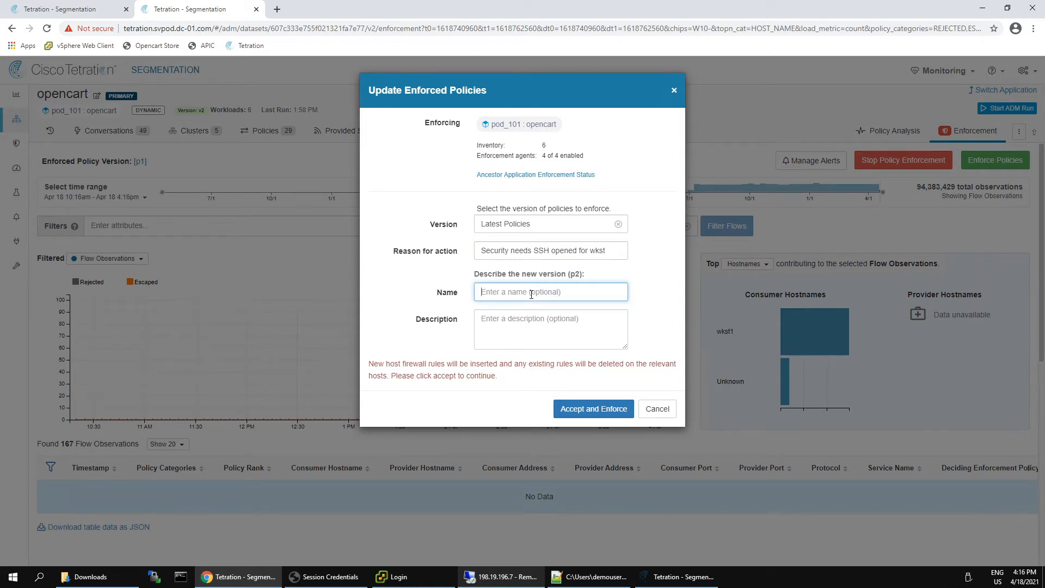
{"action": "type", "text": "Corporate Security Policy"}
{"action": "left_click", "coordinate": [597, 414]}
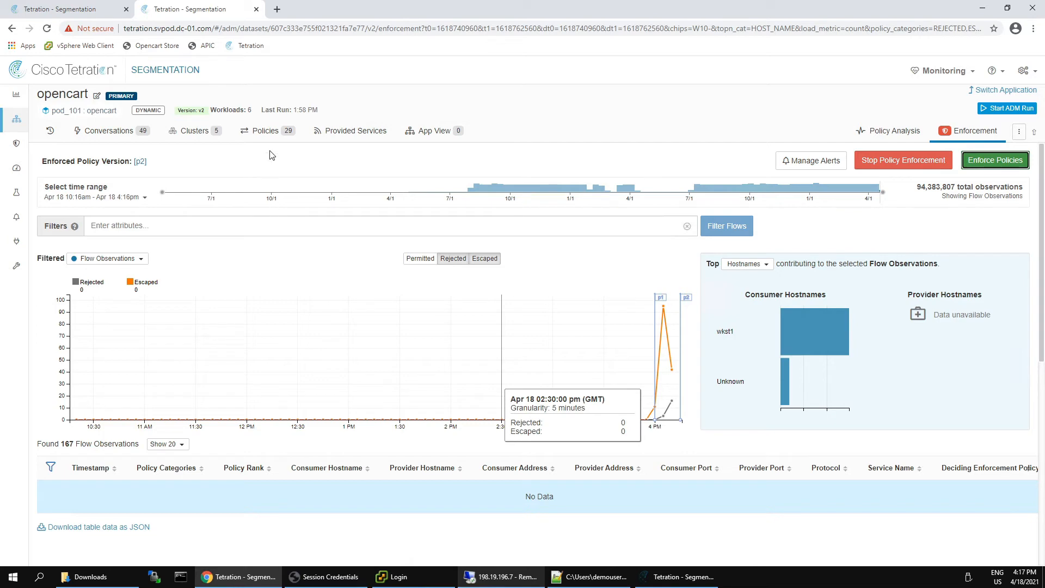
From the absolute policy's webserver provider cluster, open the workload profile of 198.19.196.4 and view its concrete policies.
{"action": "left_click", "coordinate": [267, 133]}
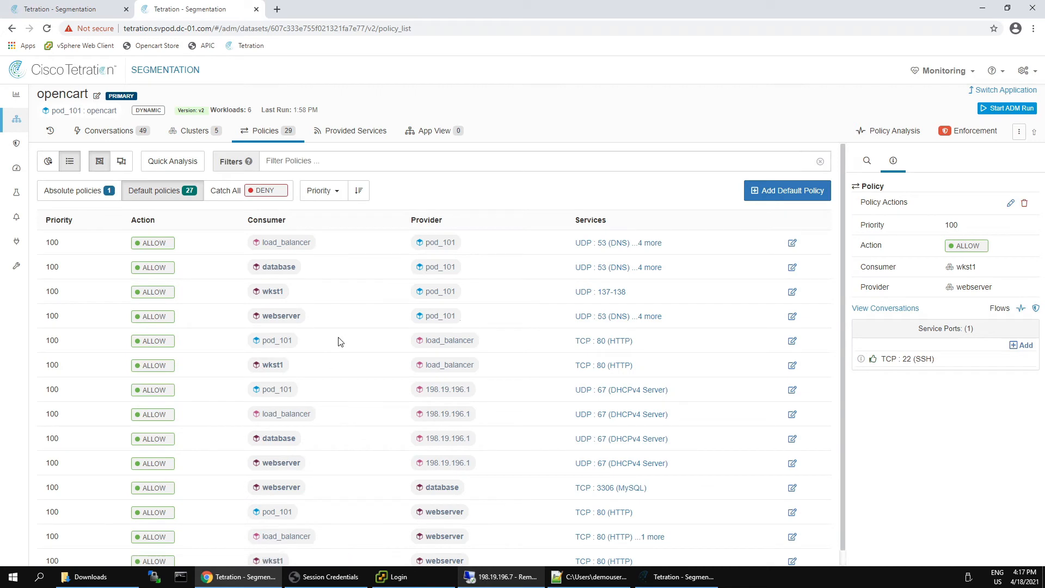
{"action": "left_click", "coordinate": [82, 198]}
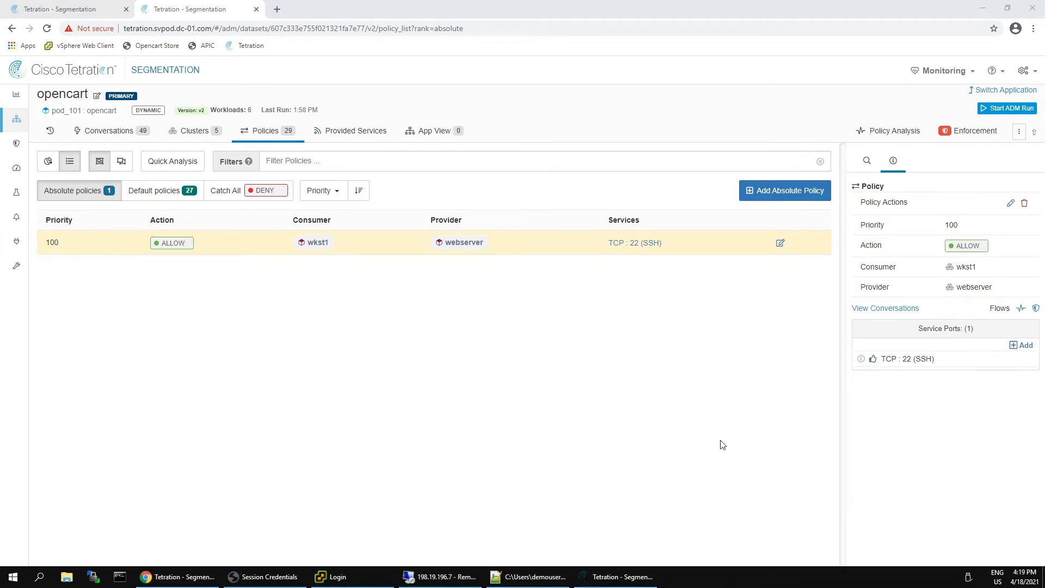
{"action": "left_click", "coordinate": [452, 246]}
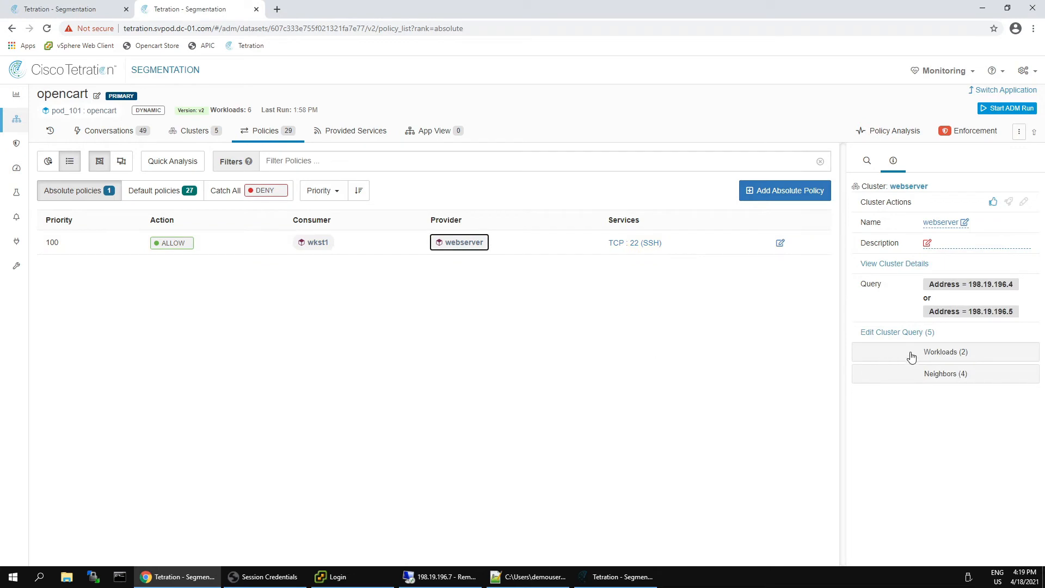
{"action": "left_click", "coordinate": [940, 354]}
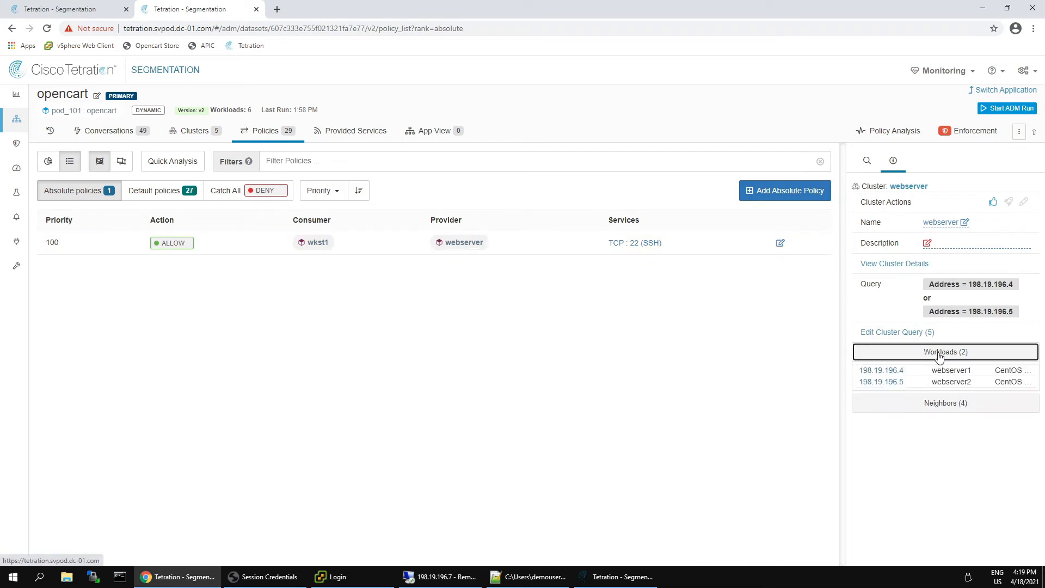
{"action": "left_click", "coordinate": [884, 371]}
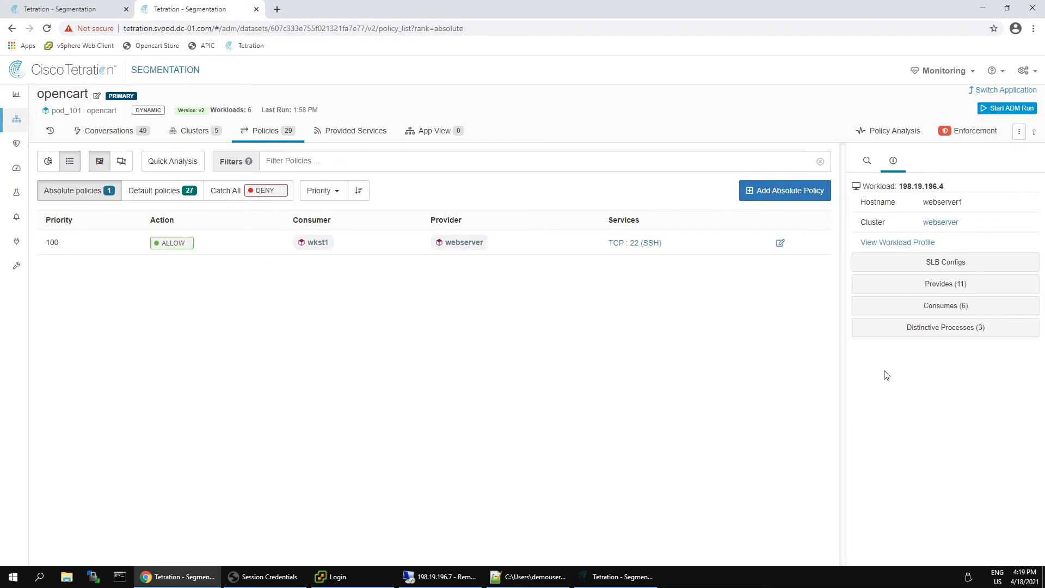
{"action": "left_click", "coordinate": [889, 243]}
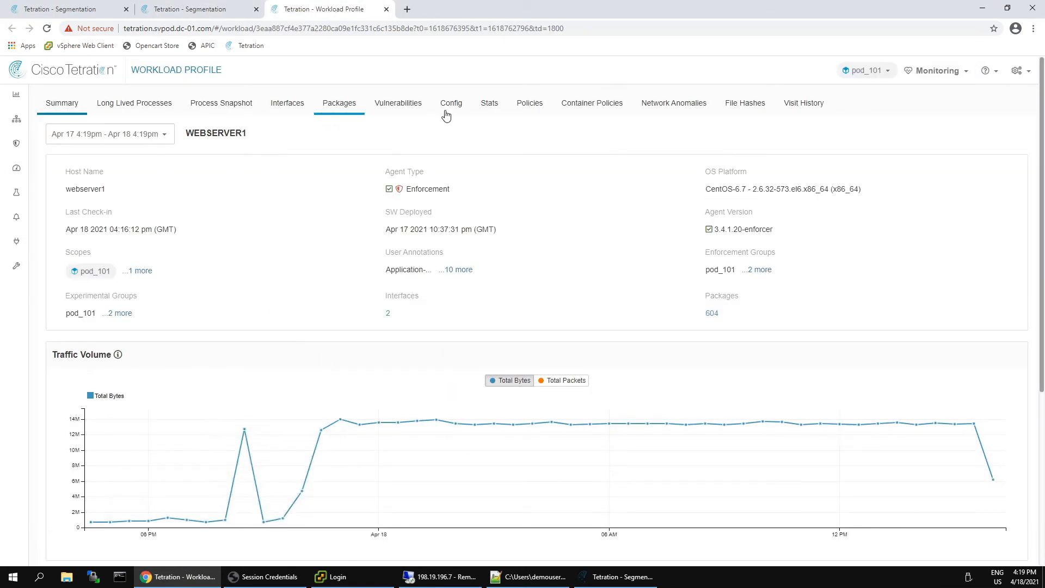
{"action": "left_click", "coordinate": [527, 111]}
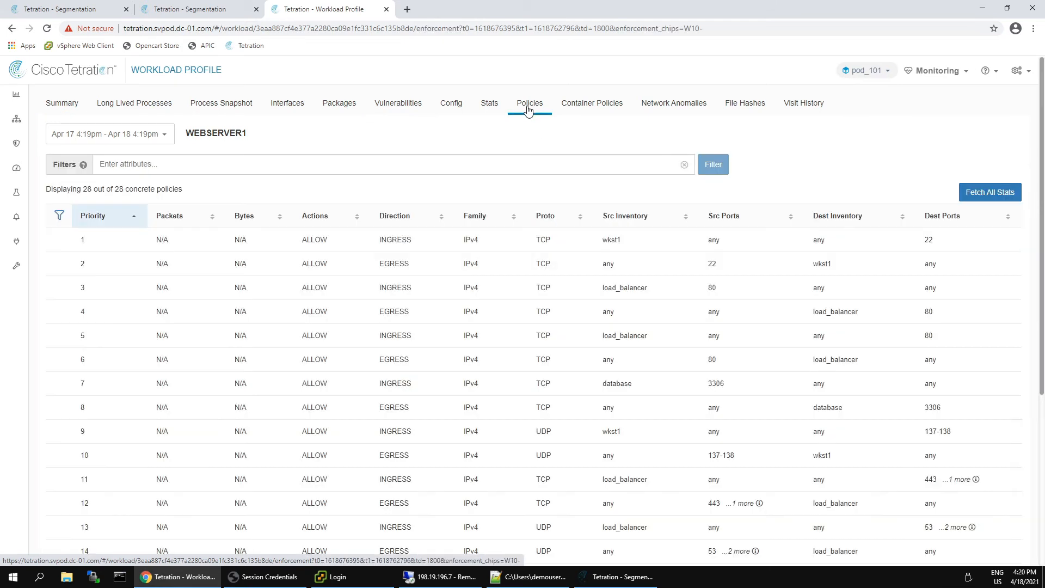
Fetch the statistics for all of webserver1's concrete policies and filter the list by Dest Ports = 22.
{"action": "left_click", "coordinate": [132, 165]}
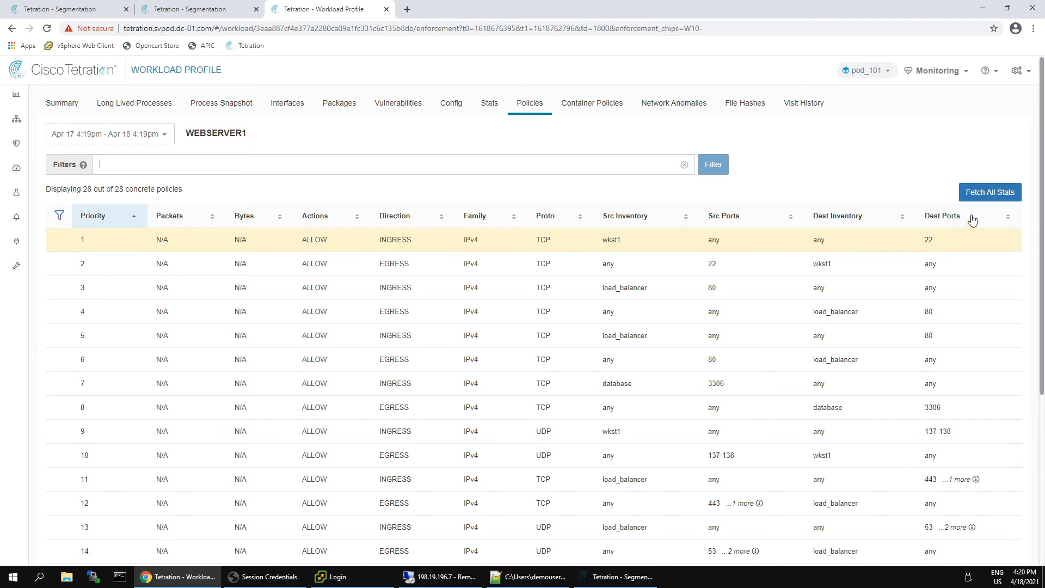
{"action": "left_click", "coordinate": [987, 195]}
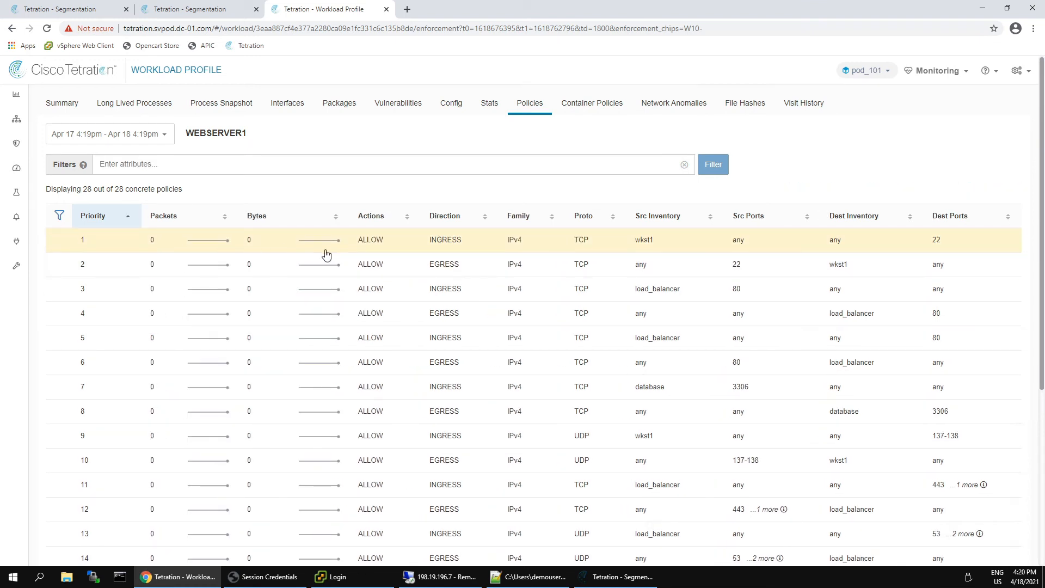
{"action": "left_click", "coordinate": [111, 166]}
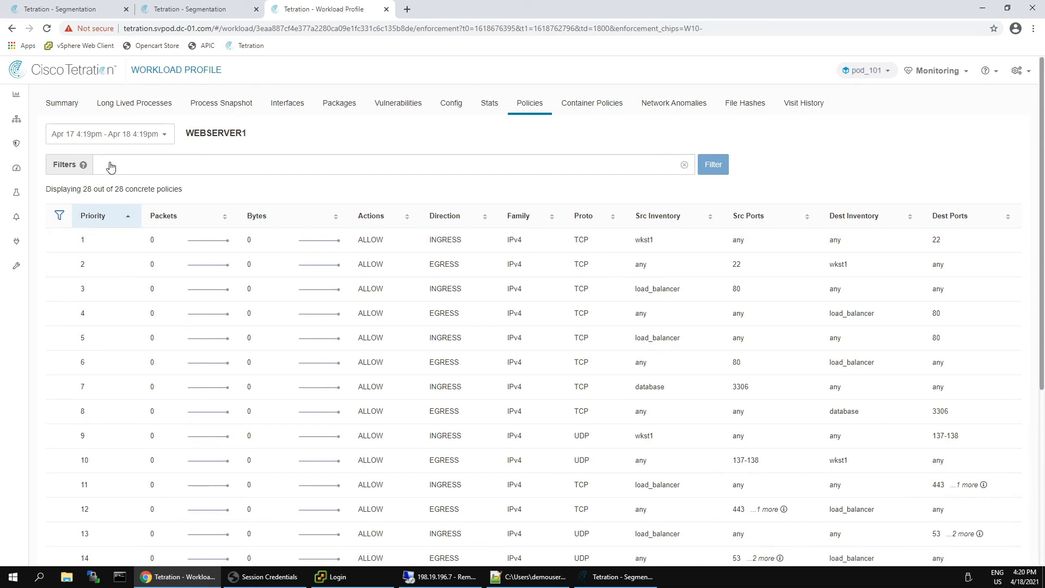
{"action": "type", "text": "22"}
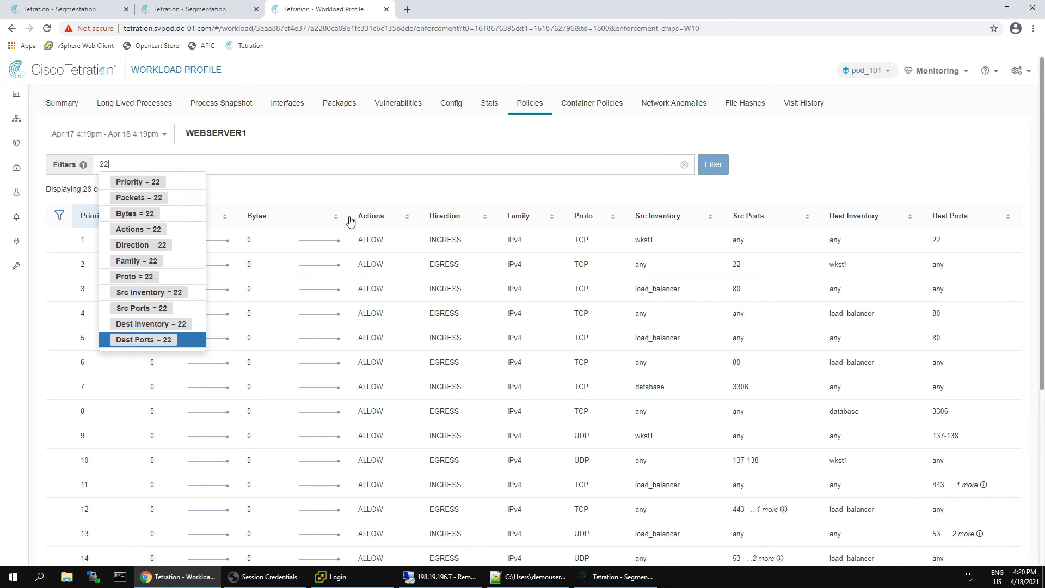
{"action": "key", "text": "Return"}
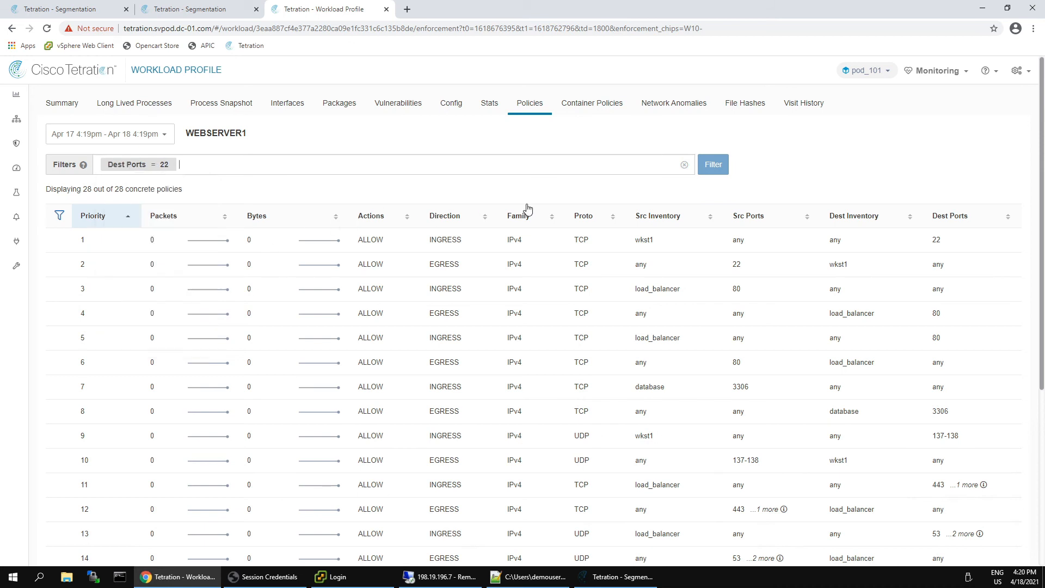
{"action": "left_click", "coordinate": [712, 166]}
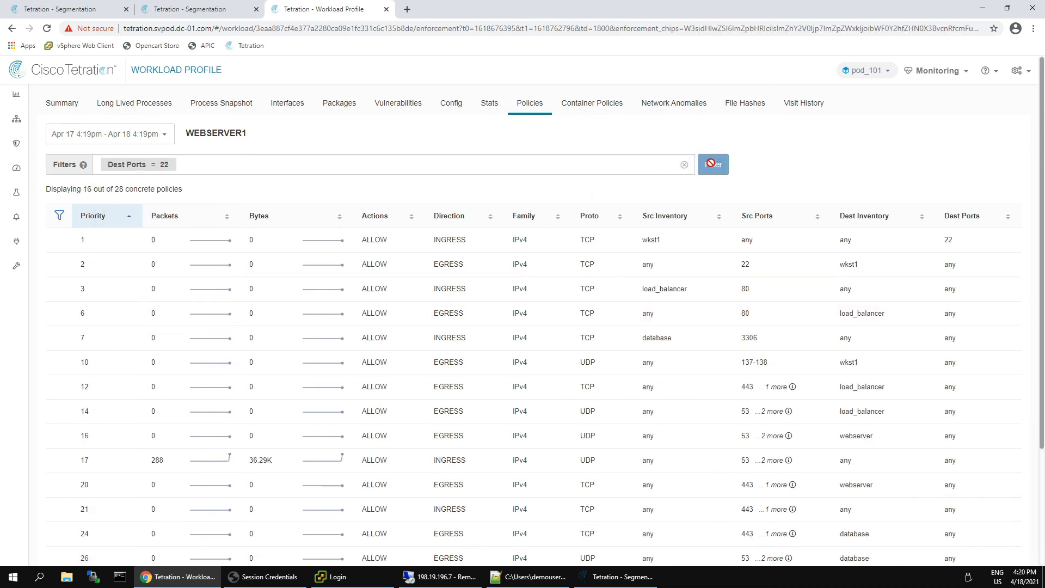